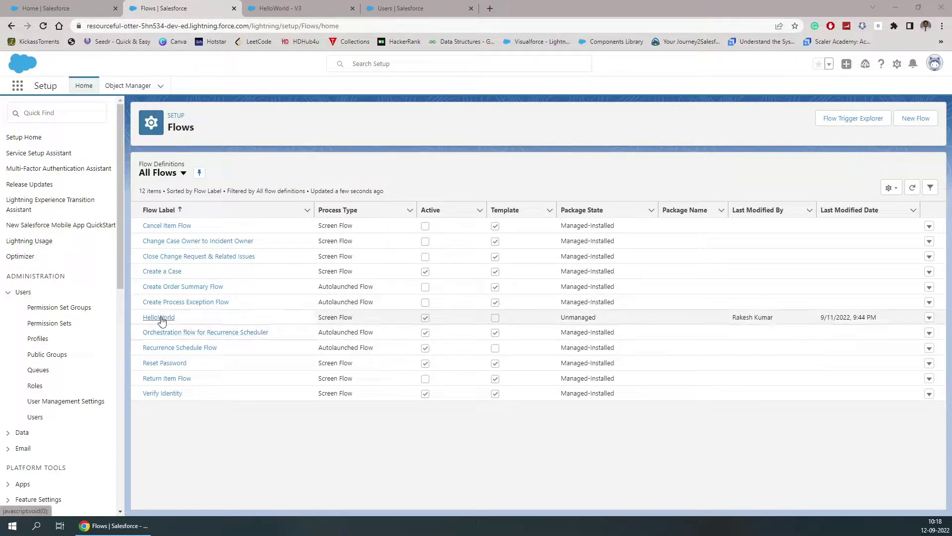
Open the row actions menu for the HelloWorld flow in the Flows list
left_click(929, 321)
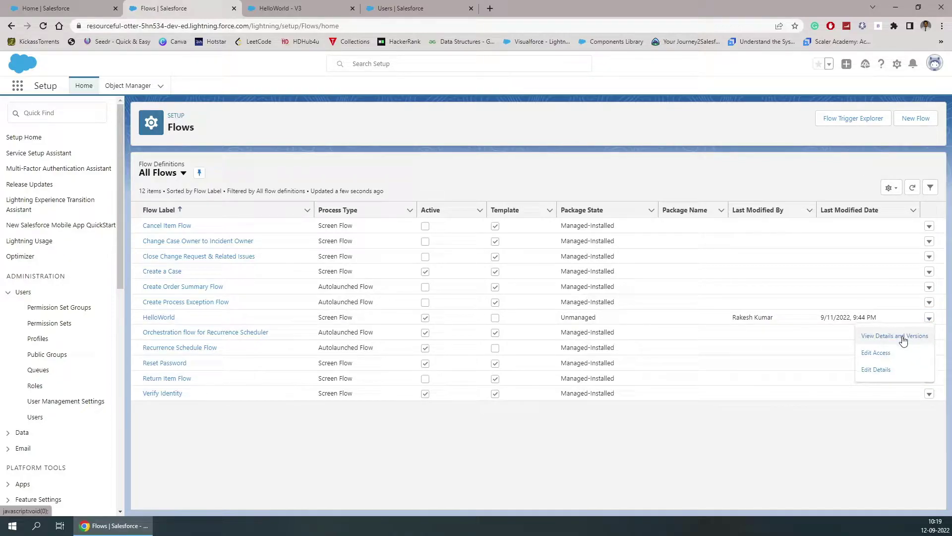
Open HelloWorld's Edit Access page and highlight the default Flow User, profile and permission requirements
left_click(883, 353)
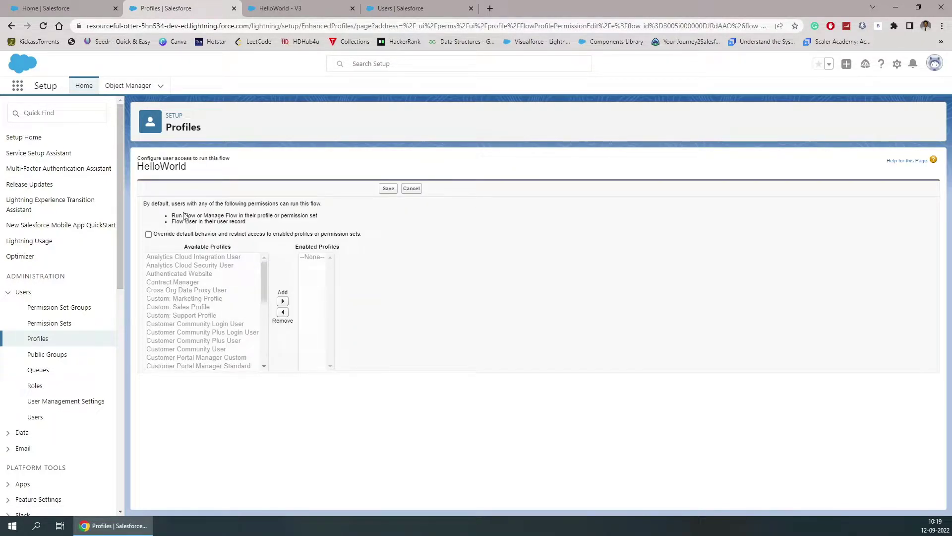
mouse_move(173, 218)
left_mouse_down()
mouse_move(313, 220)
mouse_move(169, 226)
left_mouse_up()
left_click(253, 225)
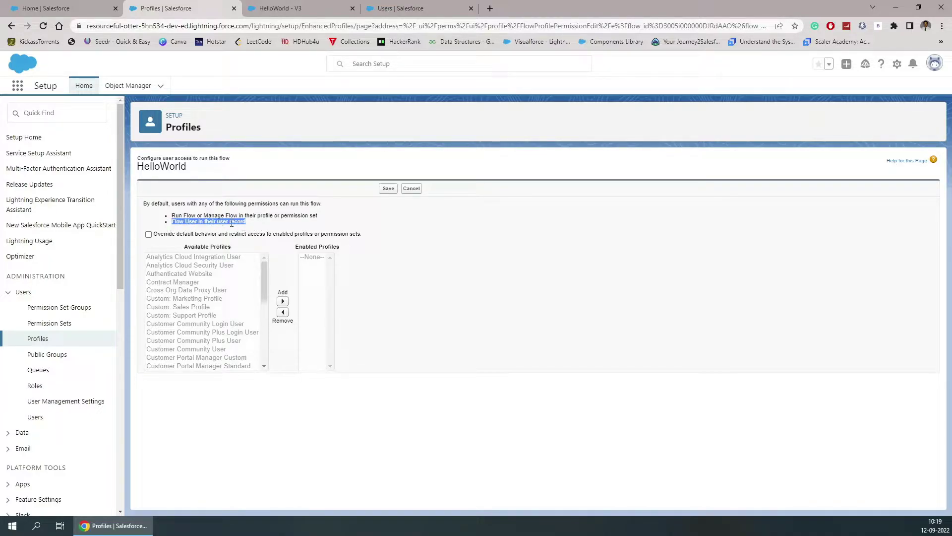
double_click(267, 215)
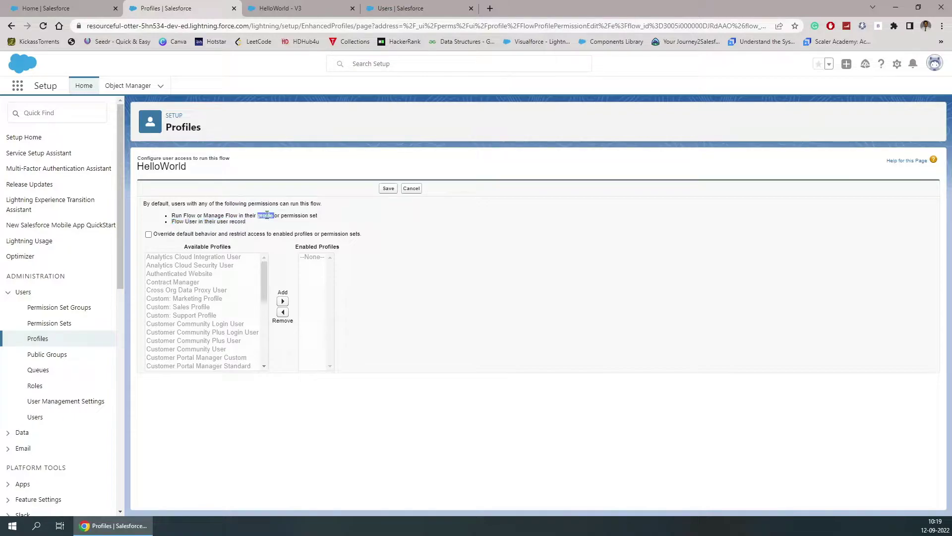
double_click(299, 214)
From the Users list, enable Flow User on the Test Flows user and save
left_click(417, 9)
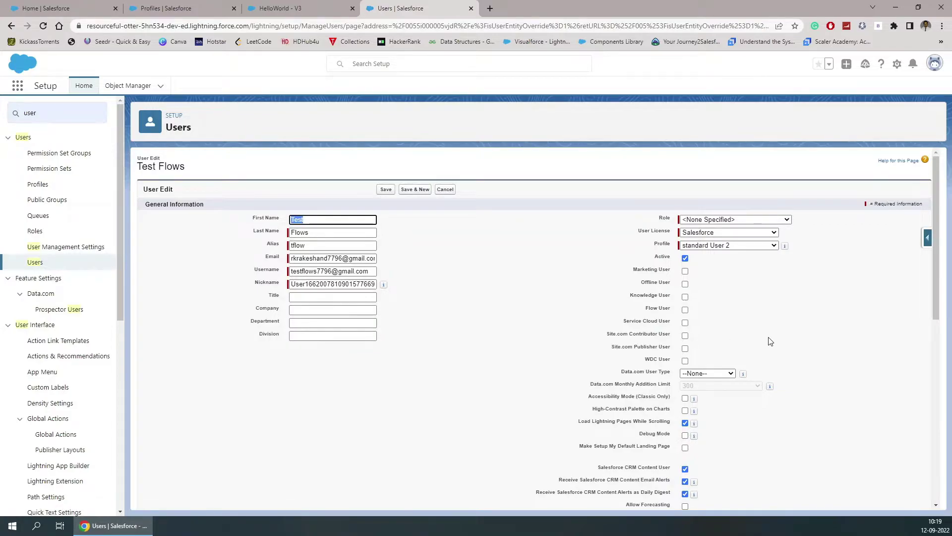
left_click(686, 310)
left_click(385, 191)
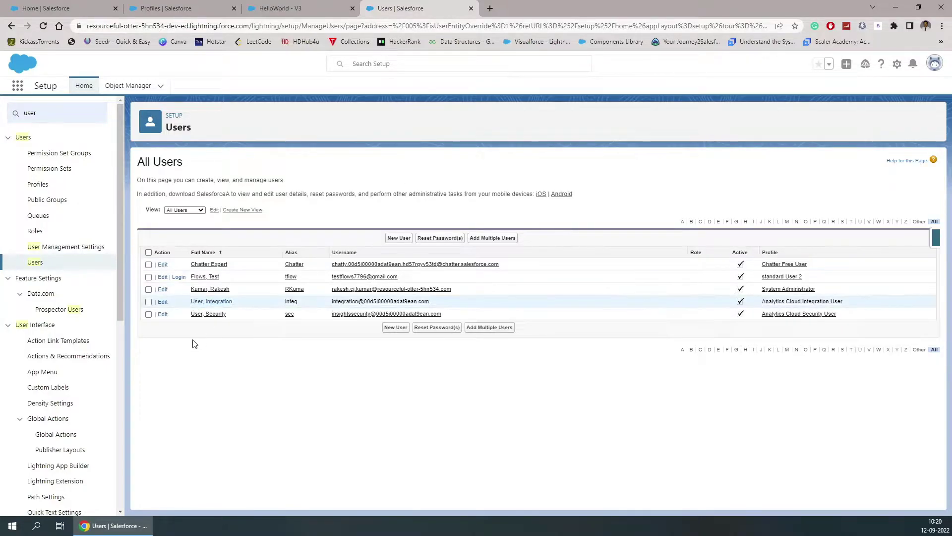
Log in as the Test Flows user and go to that user's session
left_click(180, 277)
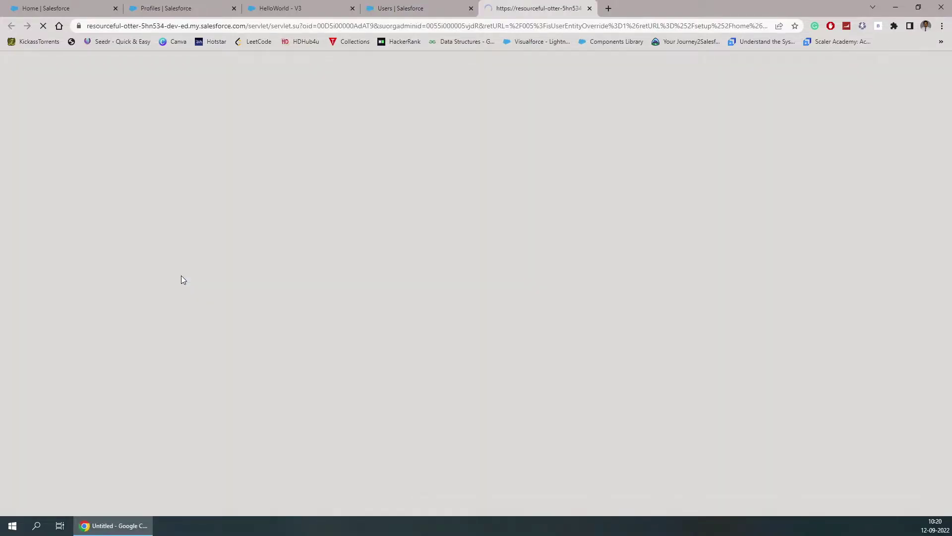
left_click(70, 8)
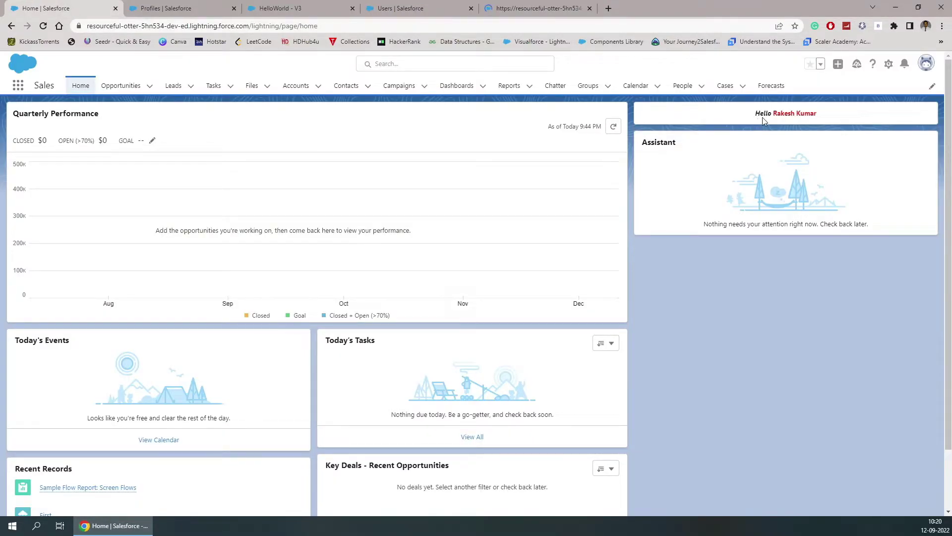
left_click(539, 11)
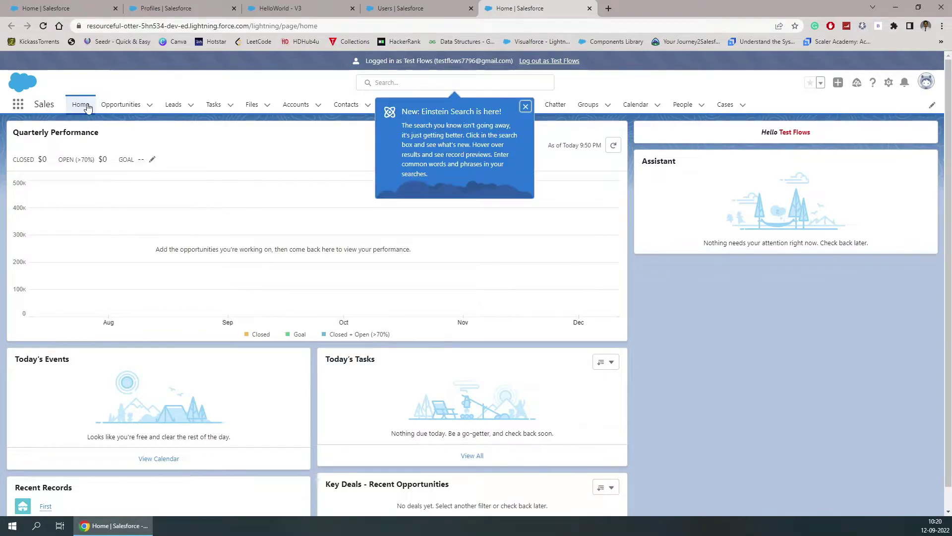
Dismiss the Einstein Search announcement, confirm the 'Hello Test Flows' greeting, and log out as Test Flows
left_click(525, 106)
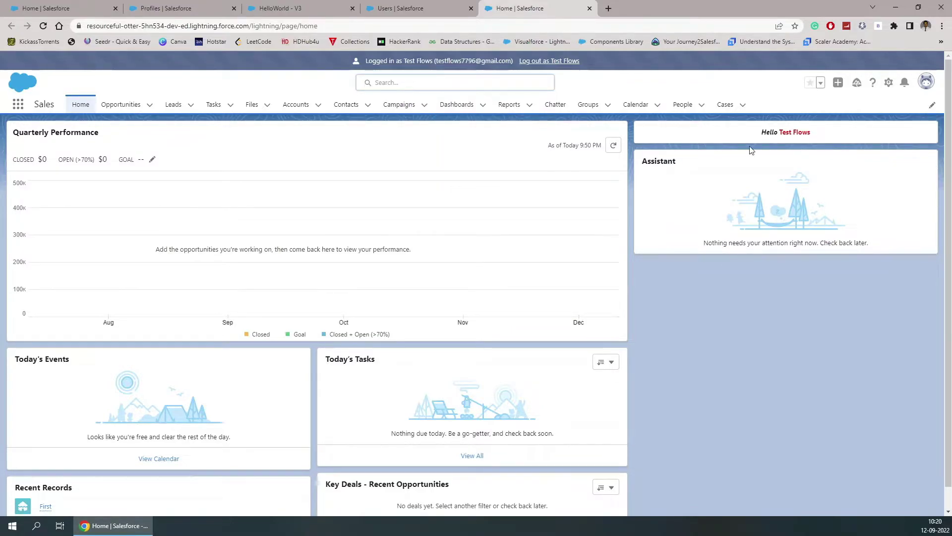
left_click_drag(764, 131, 817, 136)
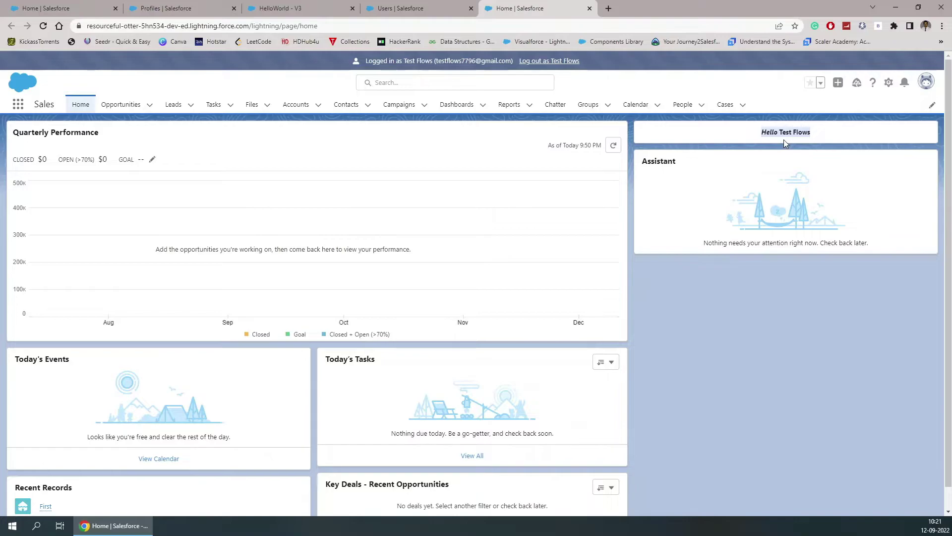
left_click(548, 65)
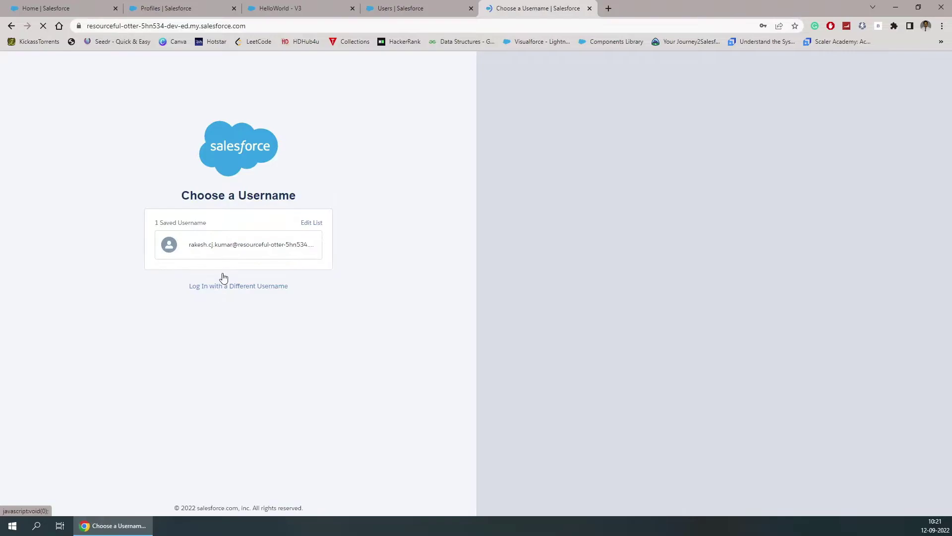
Sign in with the saved administrator username and return to the HelloWorld access page
left_click(267, 250)
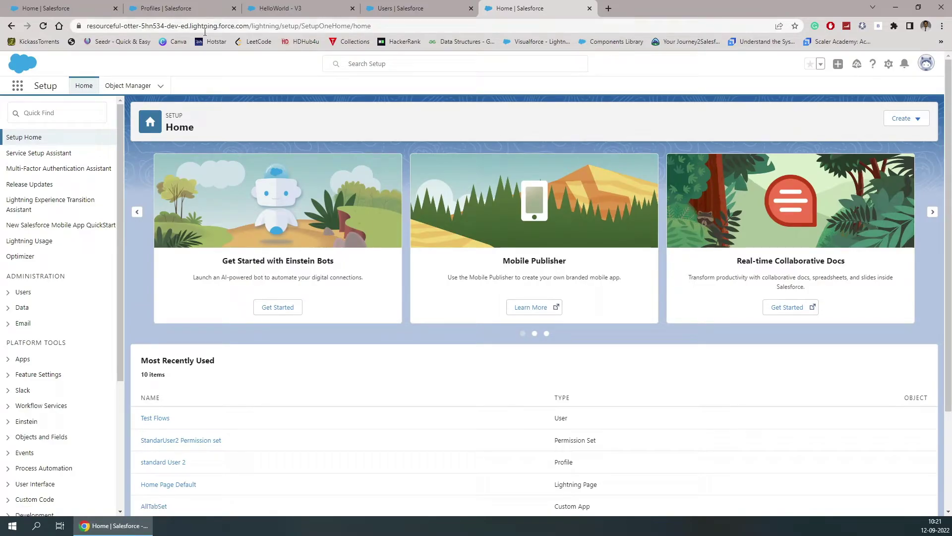
left_click(170, 7)
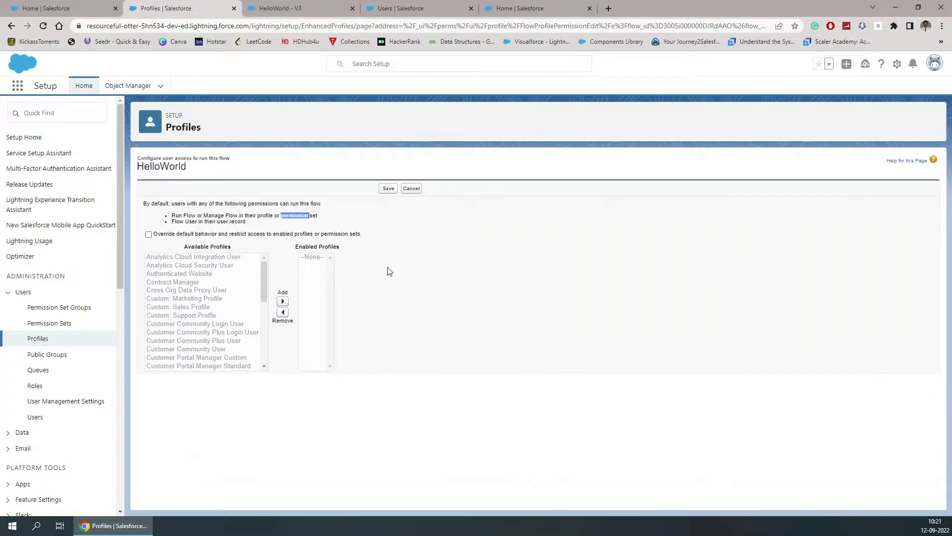
Quick Find 'prof', open Profiles and filter the list to profiles starting with S
left_click(56, 115)
type("pr")
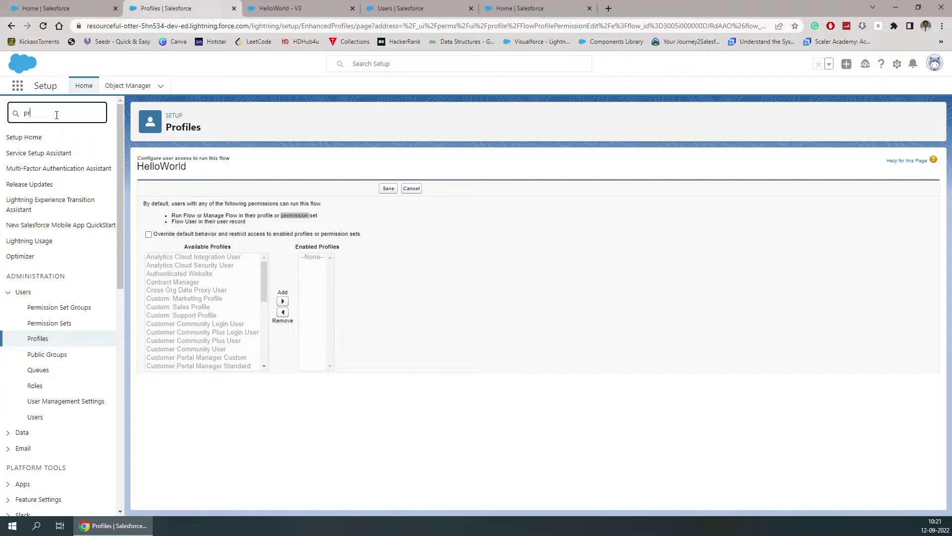
type("of")
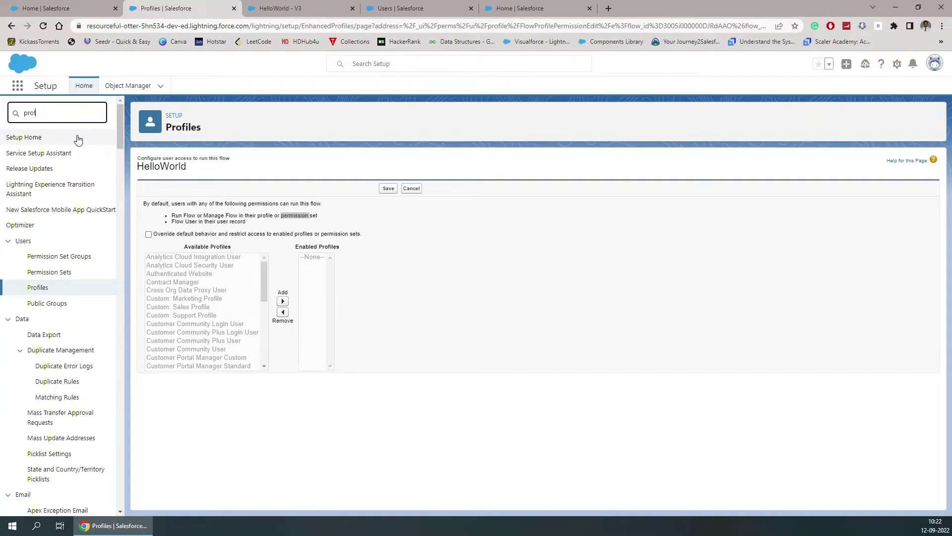
left_click(38, 288)
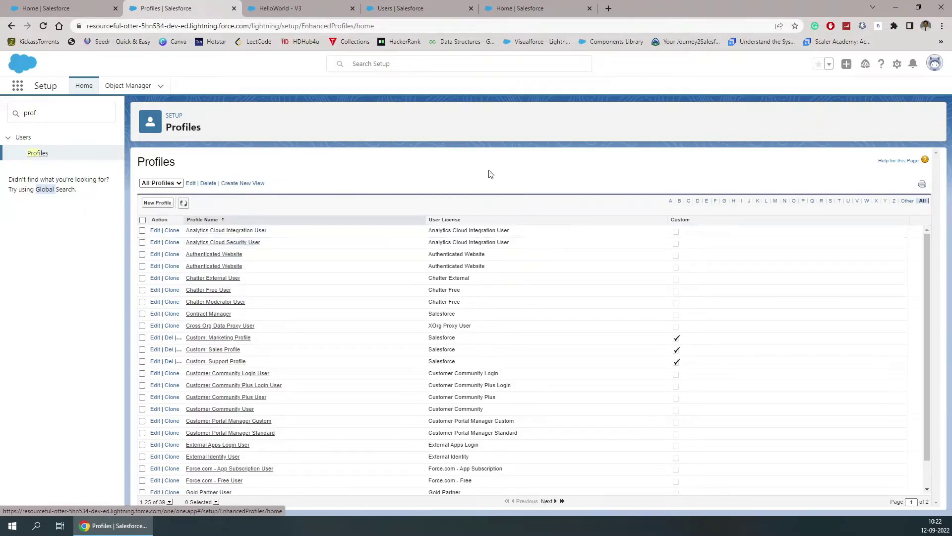
left_click(831, 202)
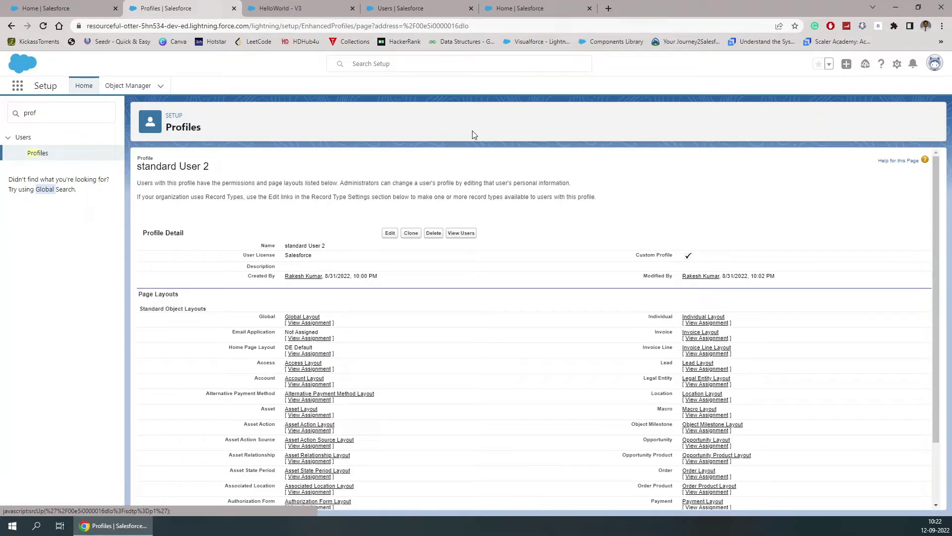
Find 'flow' on the User 2 profile showing Run Flows and Manage Flow unchecked, then Quick Find 'permissio'
key("ctrl+f")
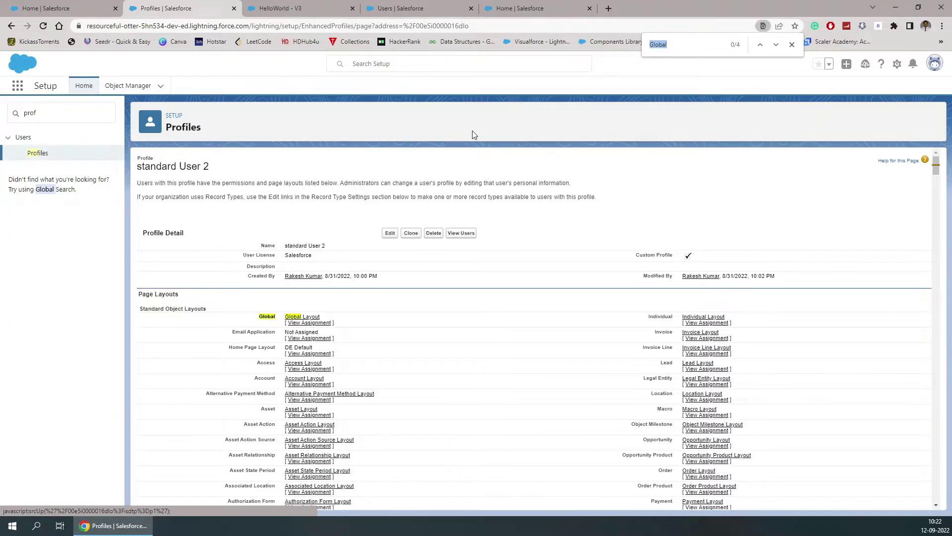
type("flow")
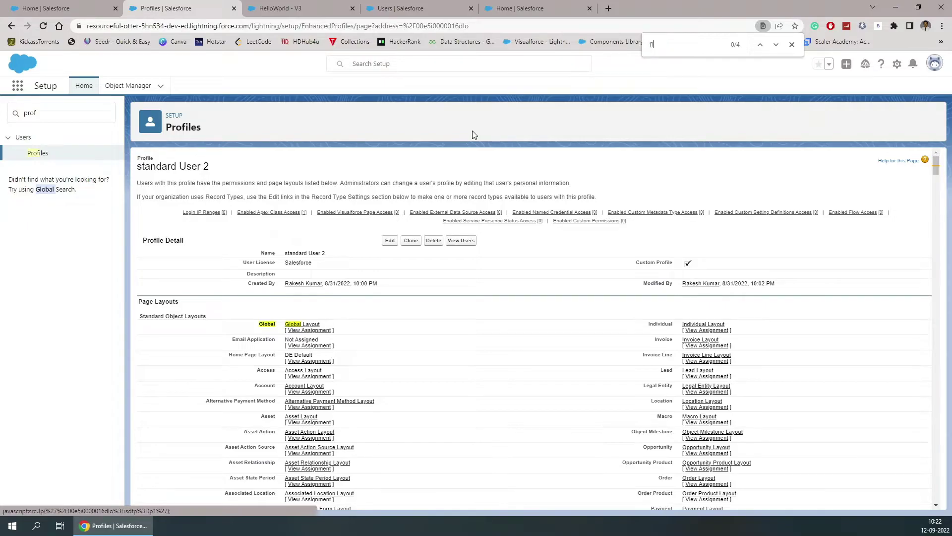
key("Return")
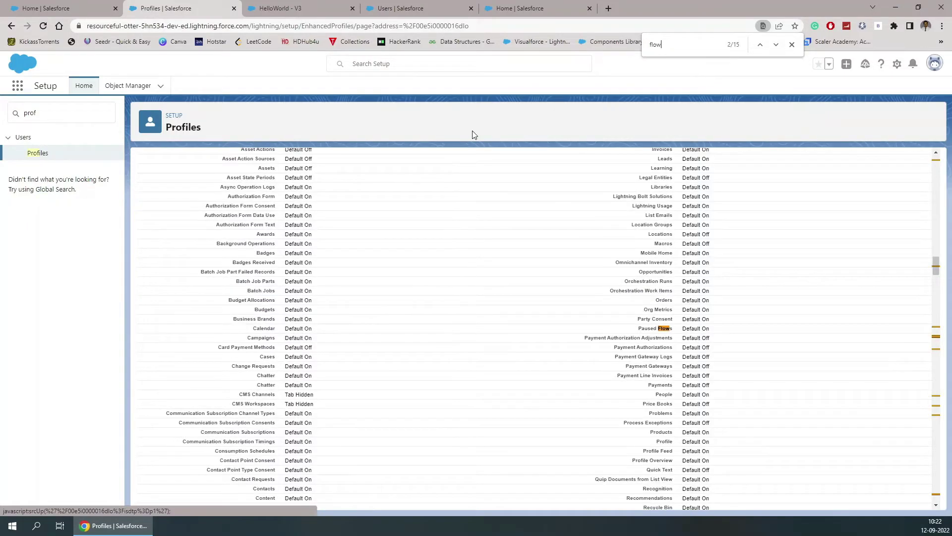
key("Return")
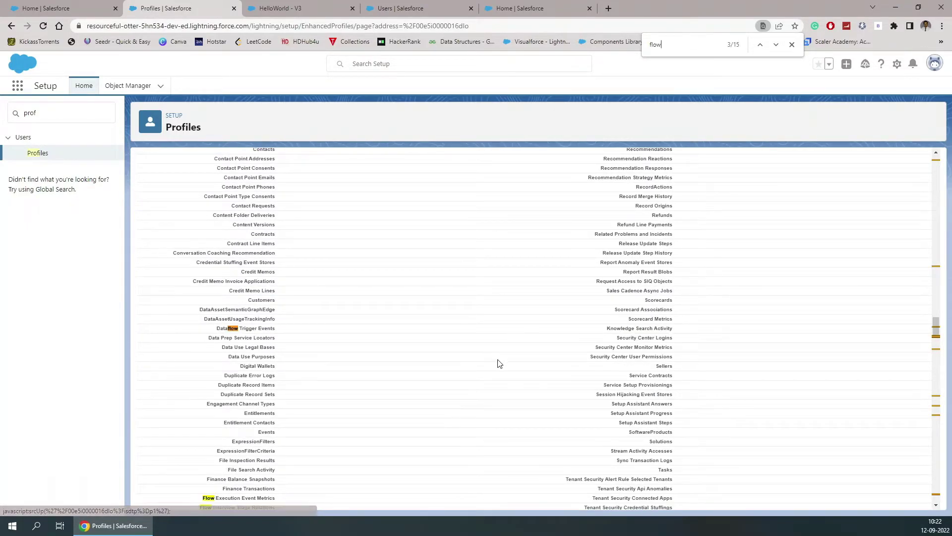
scroll(501, 342, "down", 1)
key("Return")
key("Return")
key("Return")
key("Return")
key("Return")
key("Return")
key("Return")
key("Return")
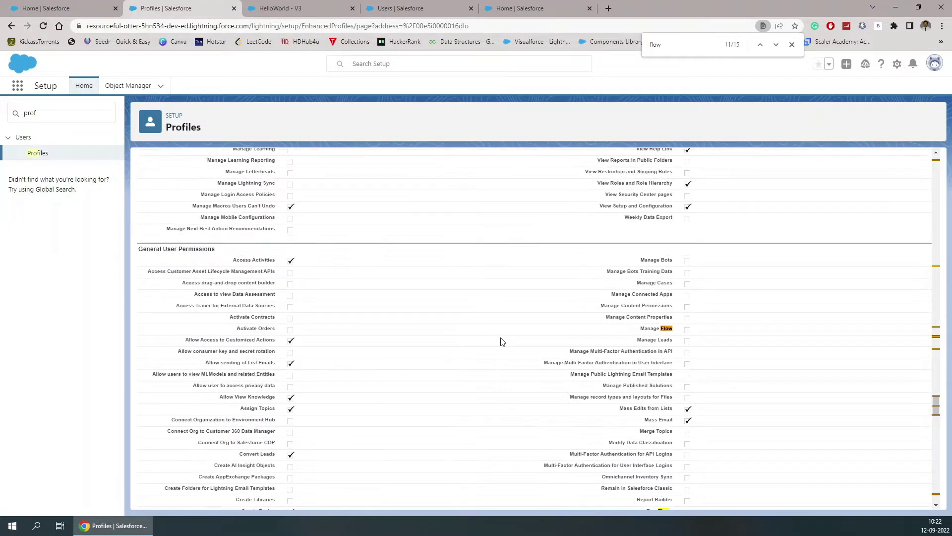
scroll(501, 341, "down", 1)
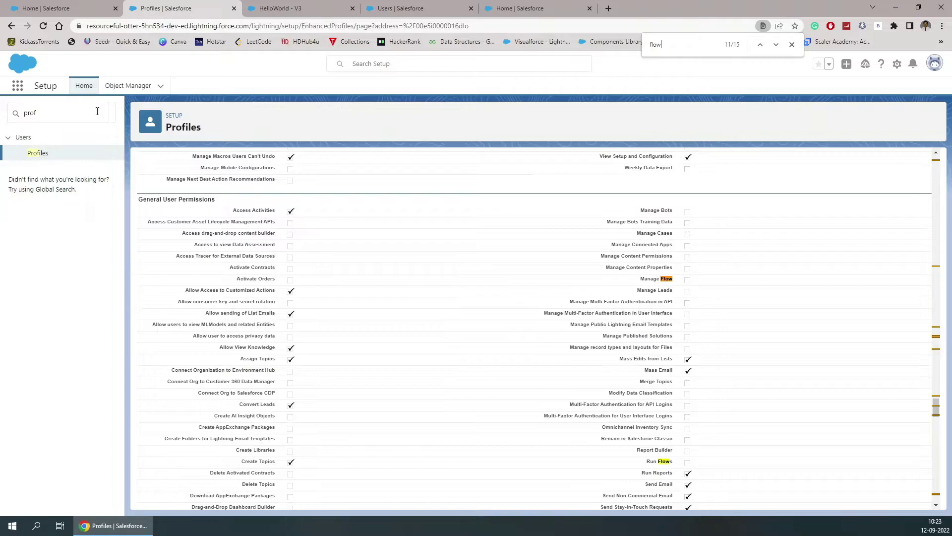
double_click(57, 112)
type("permissio")
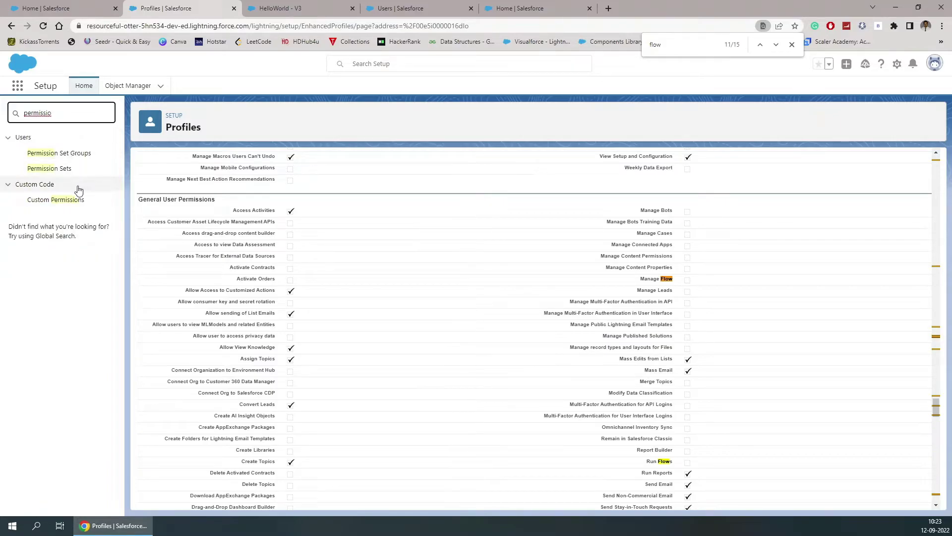
Open Permission Sets from Quick Find and select the StandarUser2 Permission set
left_click(65, 169)
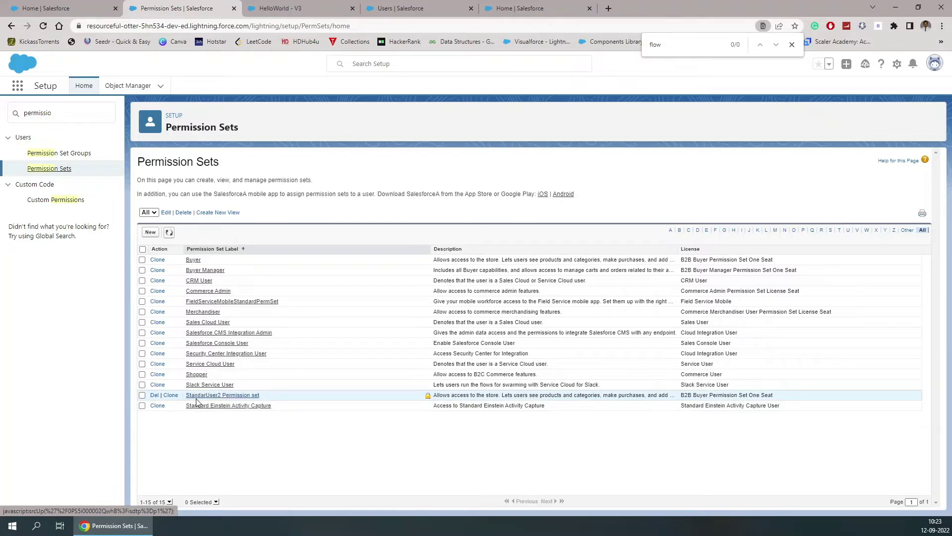
left_click(231, 395)
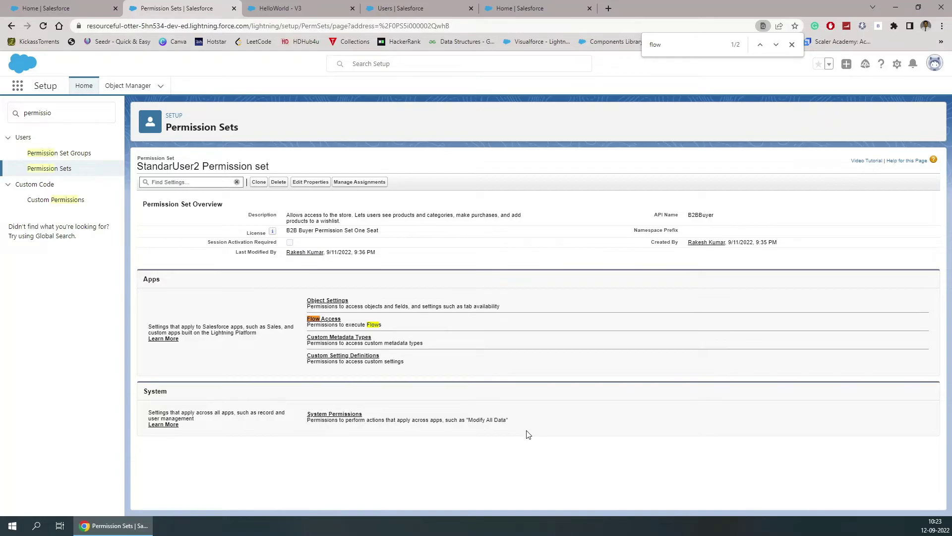
Close the find bar, open System Permissions and highlight the unchecked Run Flows row
left_click(793, 44)
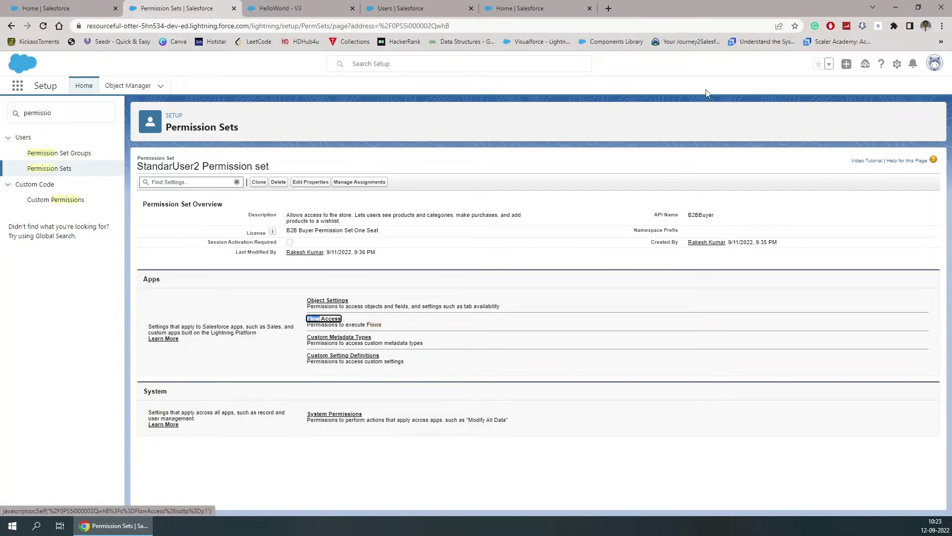
left_click(333, 417)
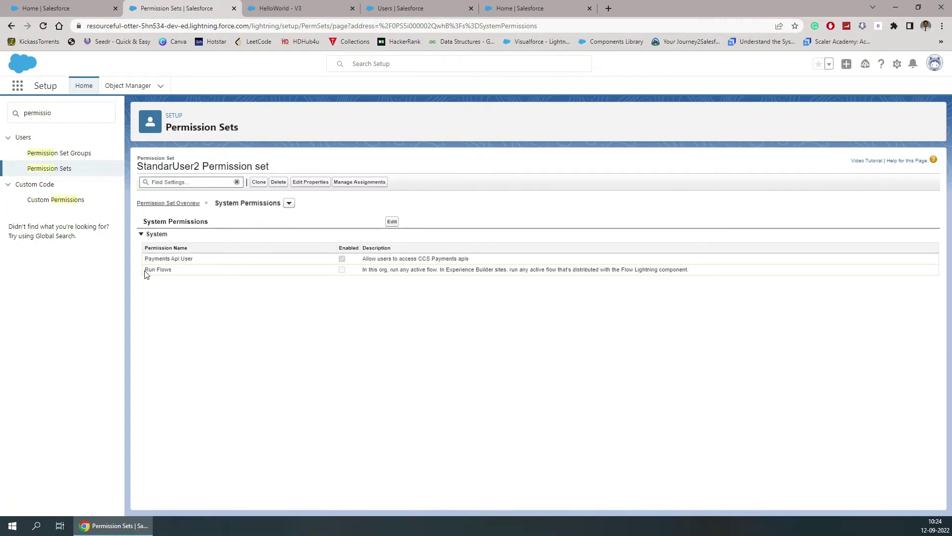
left_click_drag(145, 273, 185, 277)
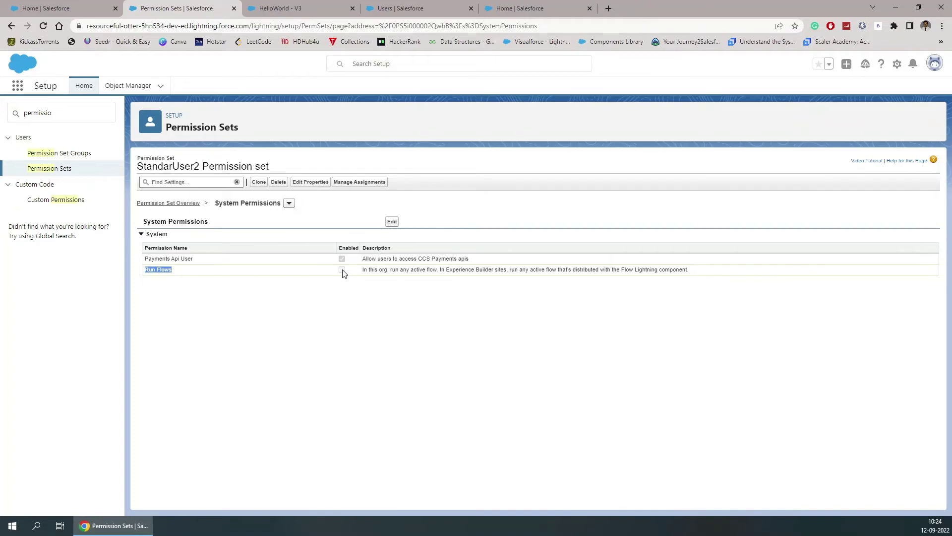